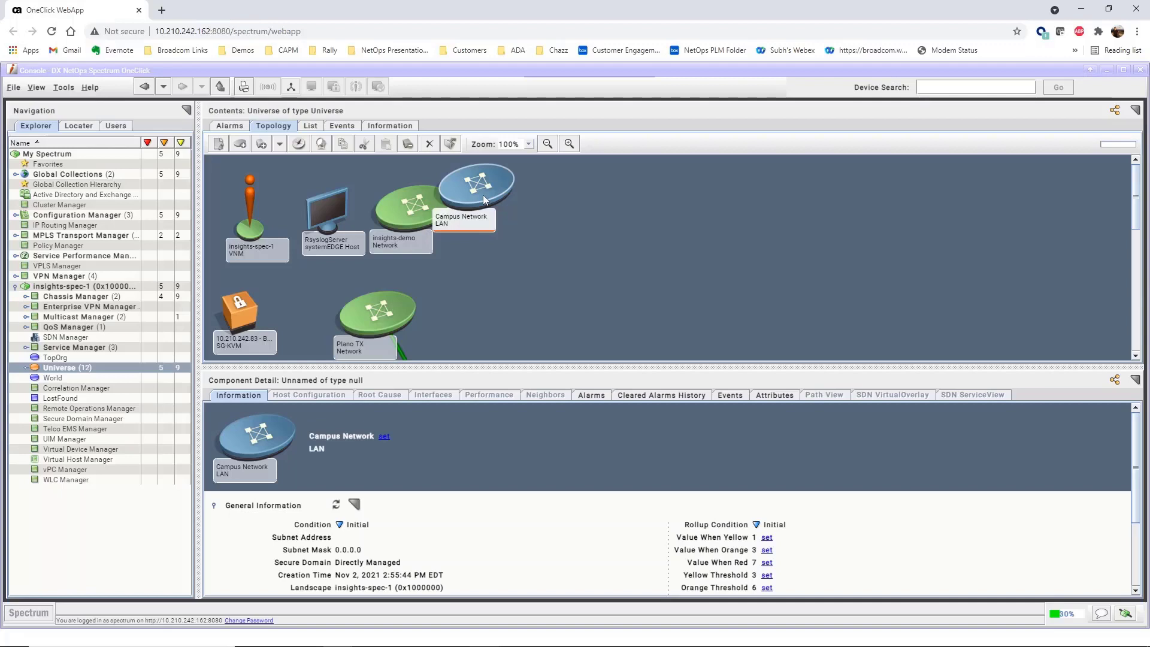
# Start a new discovery configuration named 'Campus Network' on landscape insights-spec-1 in Global Configurations
pyautogui.click(65, 88)
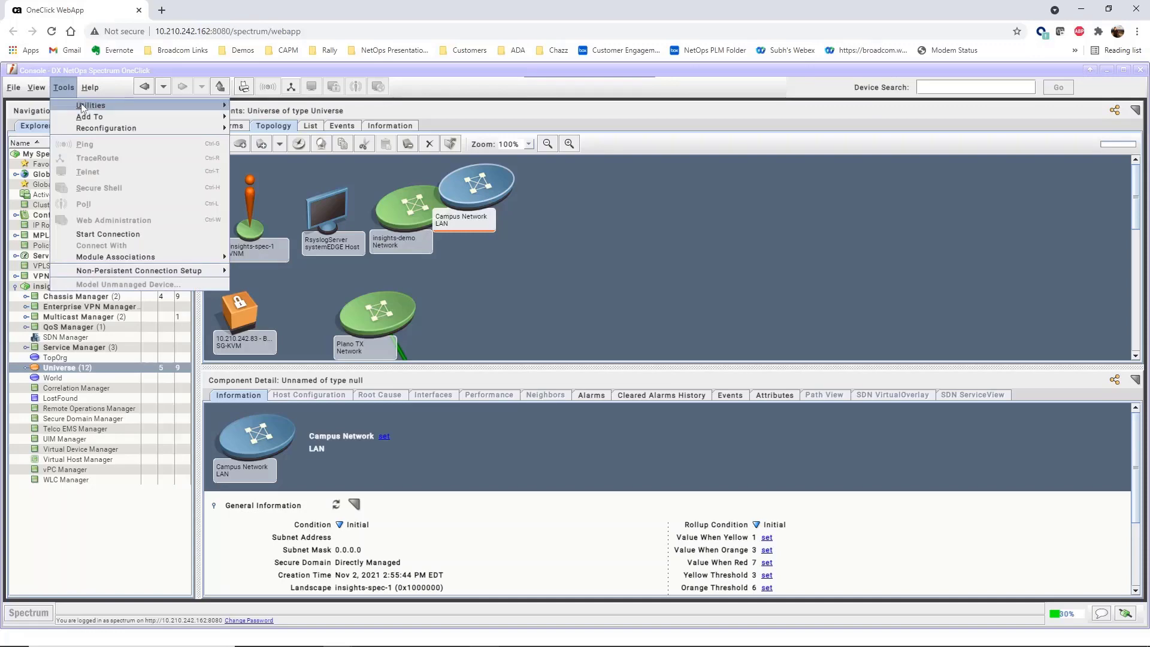
pyautogui.moveTo(84, 111)
pyautogui.click(270, 142)
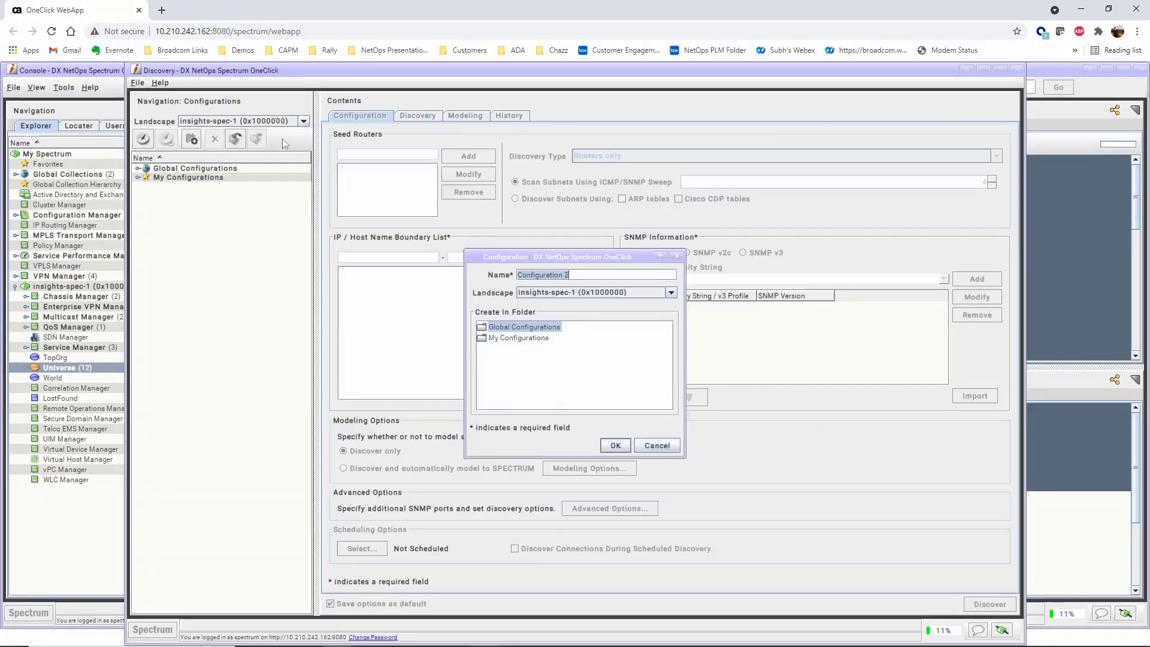
pyautogui.write('Campus Network')
pyautogui.click(670, 293)
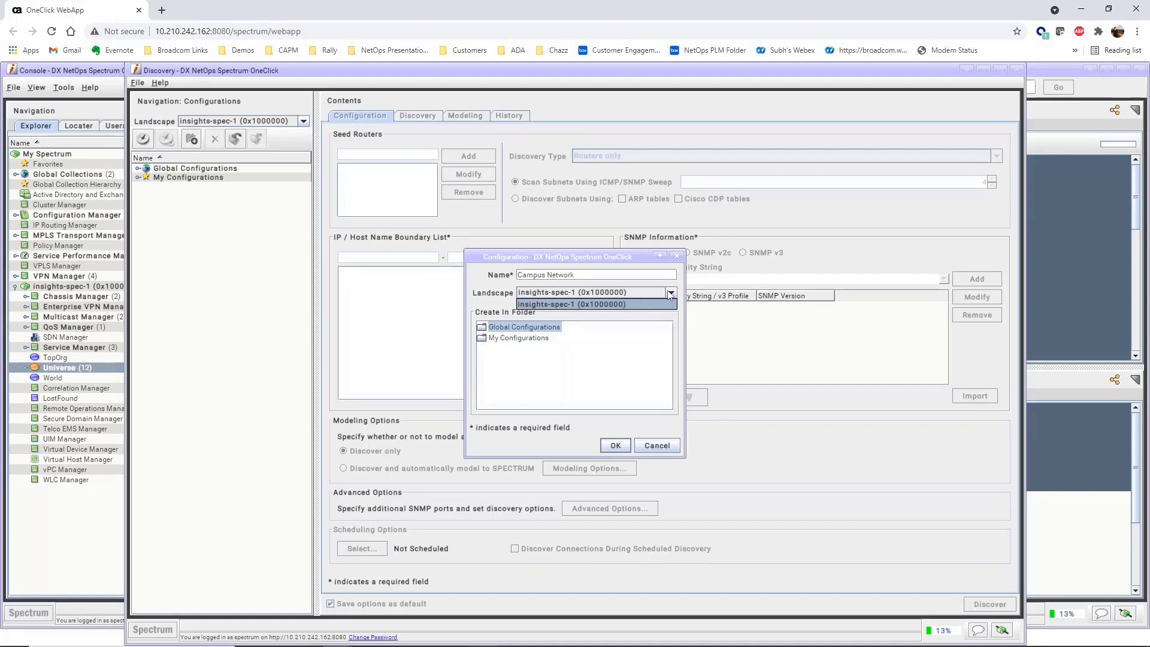
pyautogui.click(671, 293)
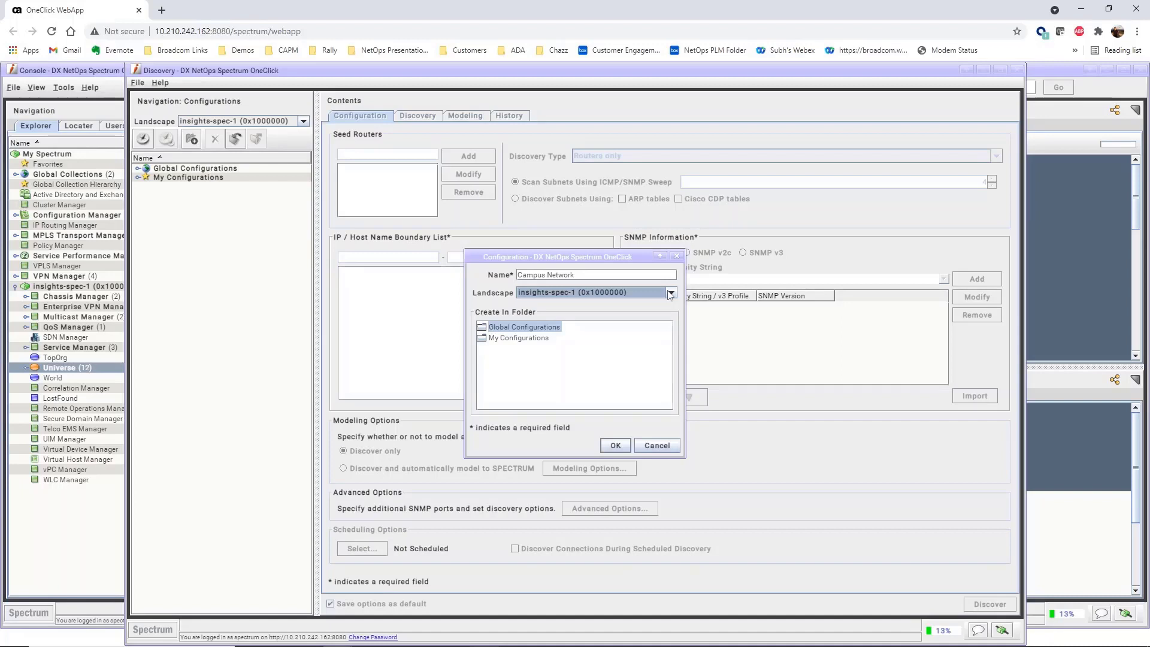
# Confirm the new configuration and add the boundary range 192.168.100.11 – 192.168.100.12
pyautogui.click(617, 445)
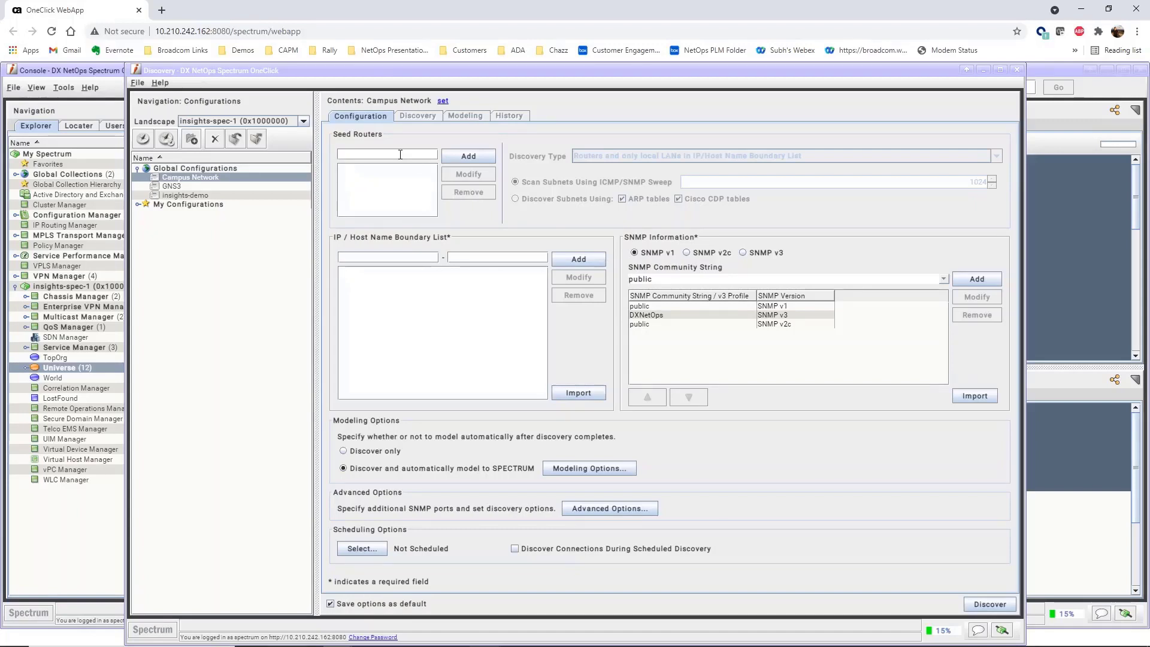
pyautogui.click(388, 253)
pyautogui.write('192.168.100.11')
pyautogui.press('Tab')
pyautogui.write('2')
pyautogui.click(569, 259)
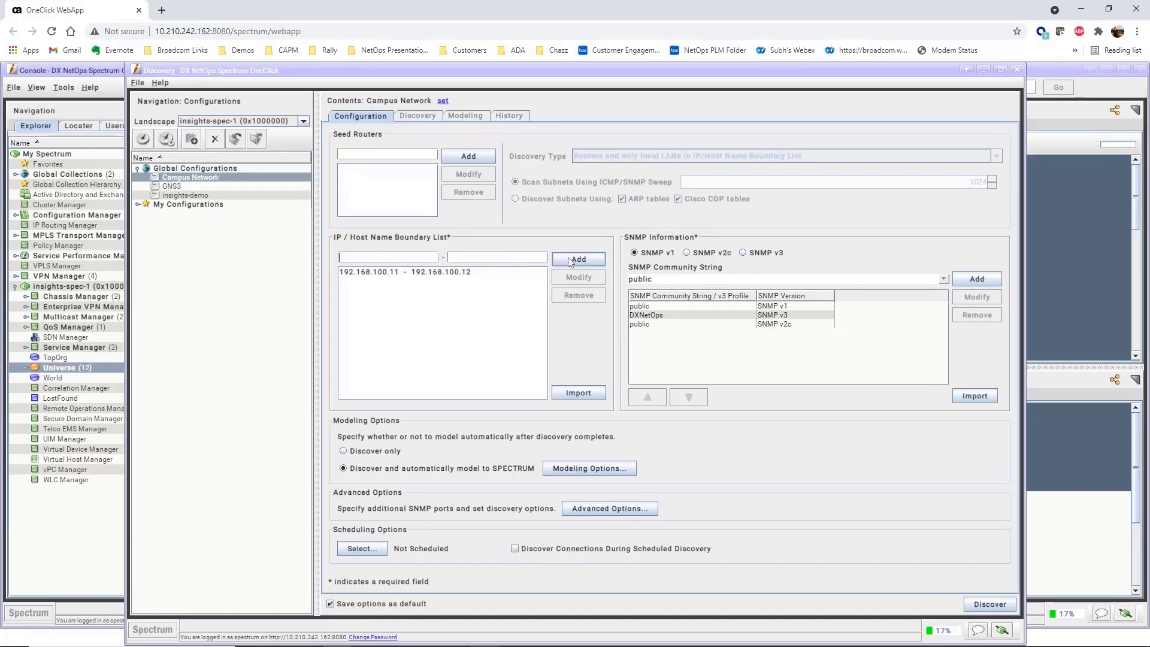
# Review the existing public v1, public v2c and DXNetOps v3 SNMP entries
pyautogui.click(705, 307)
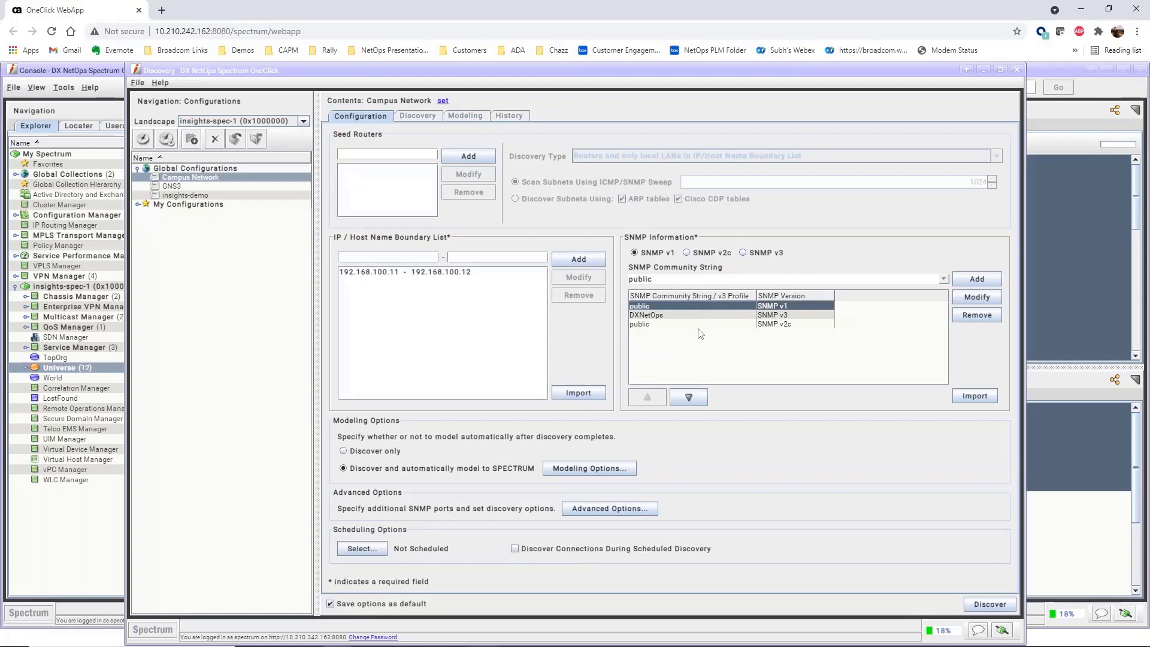
pyautogui.click(673, 325)
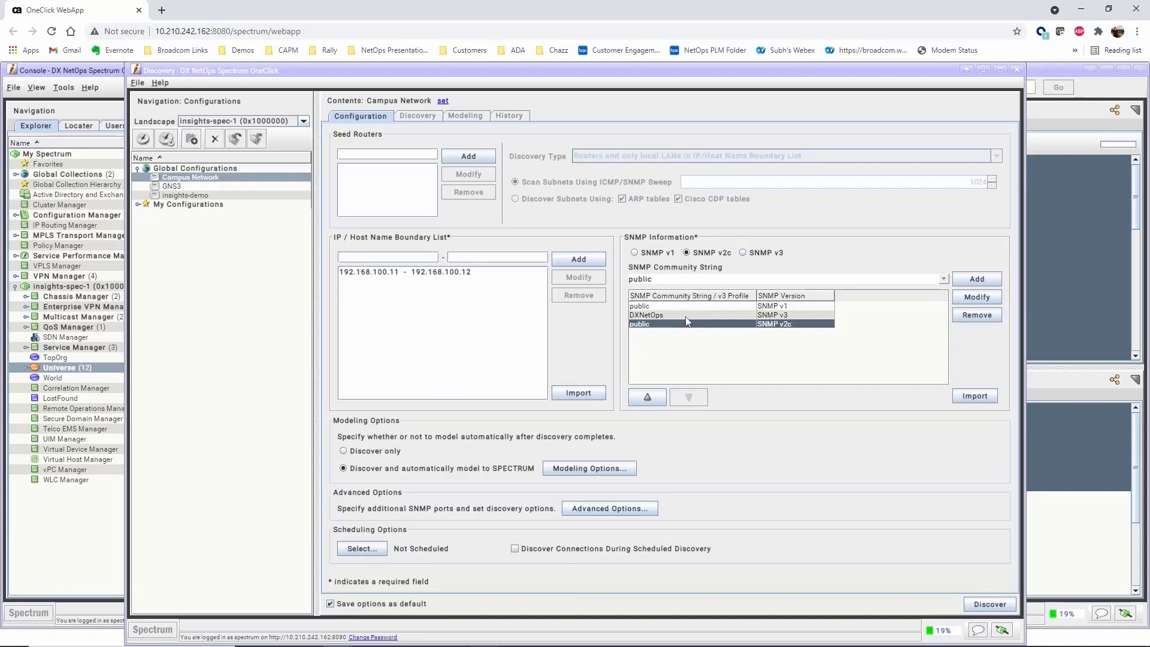
pyautogui.click(687, 315)
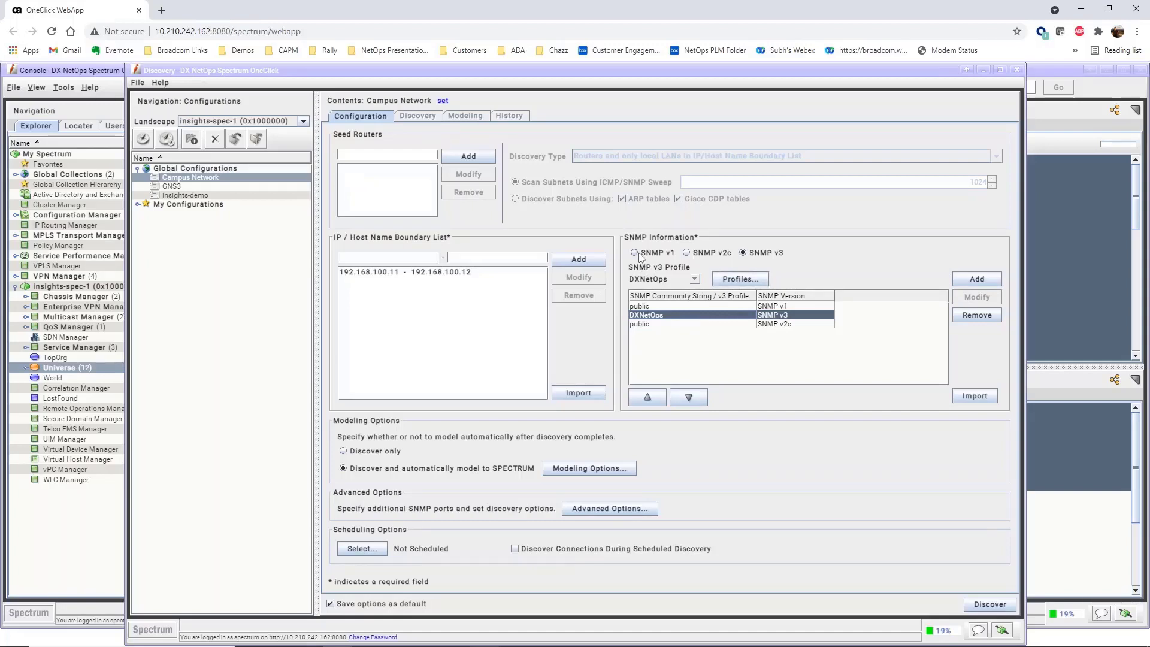
# Add 'public2' as a new SNMP v2c community string
pyautogui.click(687, 254)
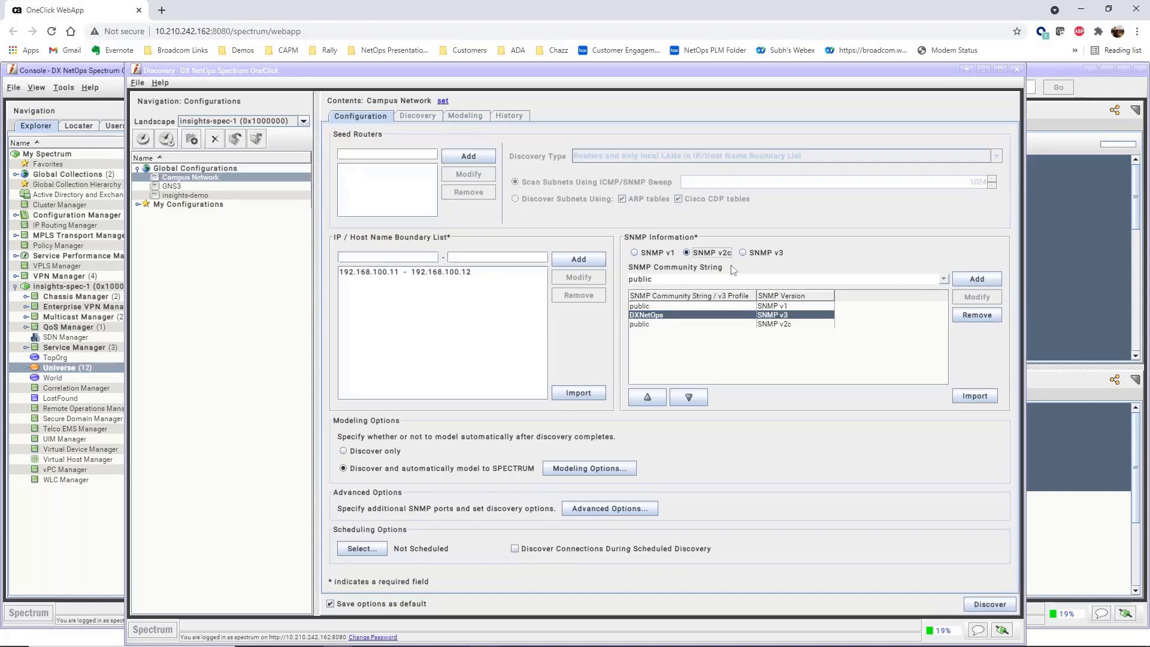
pyautogui.click(689, 278)
pyautogui.write('publi')
pyautogui.press('BackSpace')
pyautogui.press('BackSpace')
pyautogui.press('BackSpace')
pyautogui.press('BackSpace')
pyautogui.press('BackSpace')
pyautogui.write('public2')
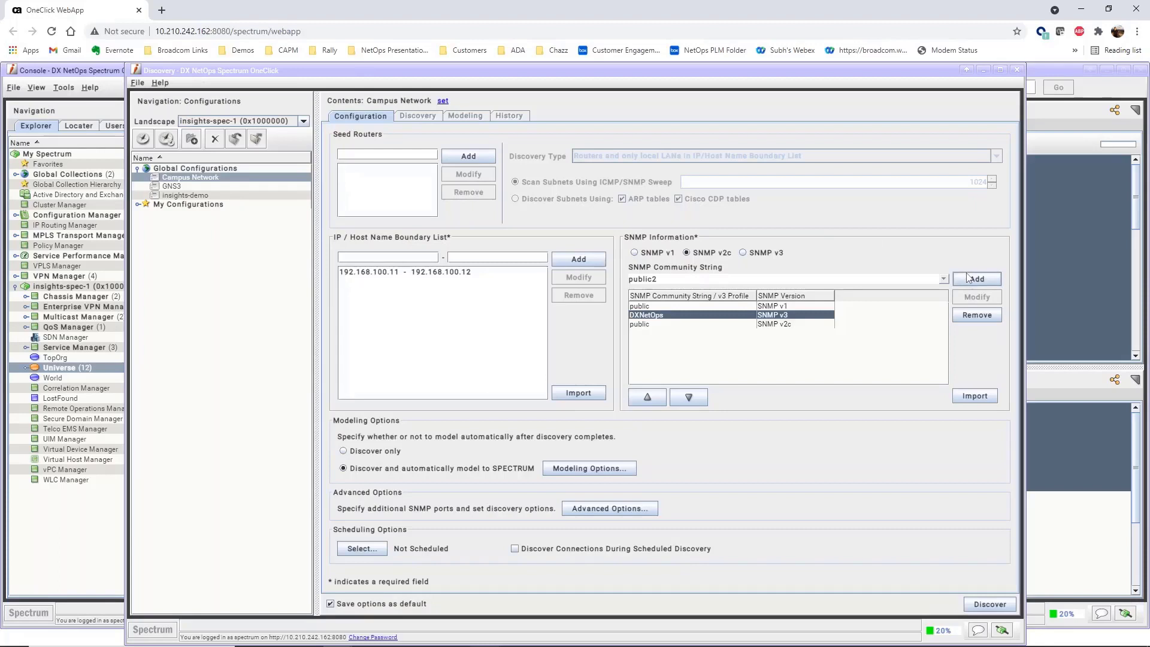
pyautogui.click(968, 277)
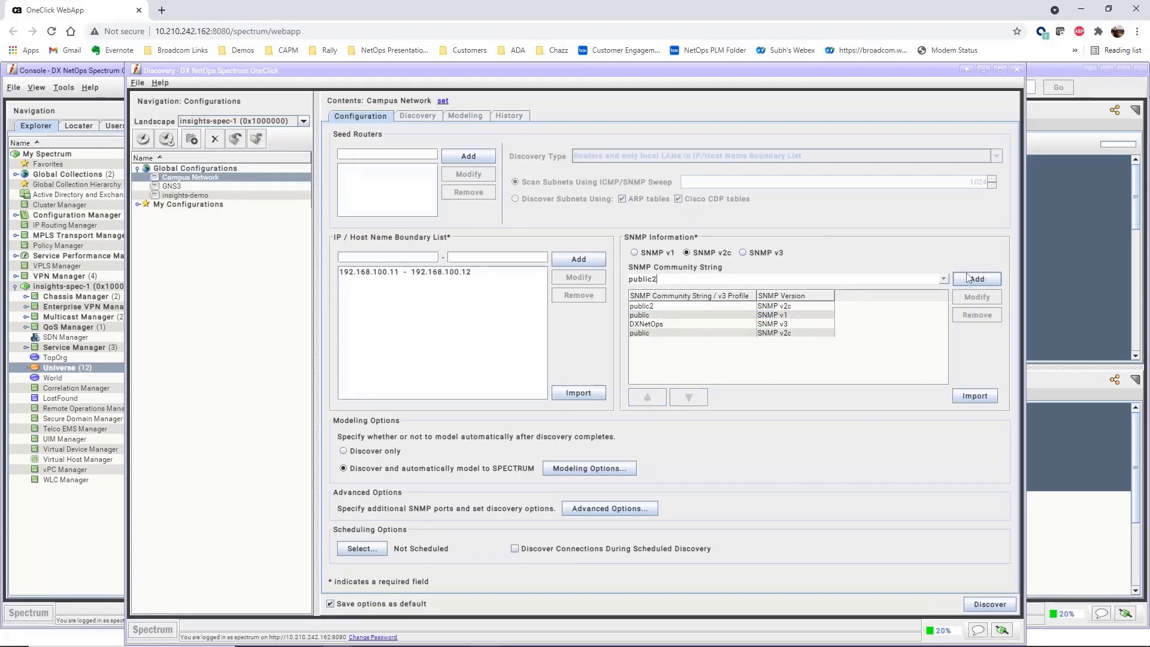
# Switch new SNMP entries to v3 and review the v3 profiles, leaving them unchanged
pyautogui.click(768, 254)
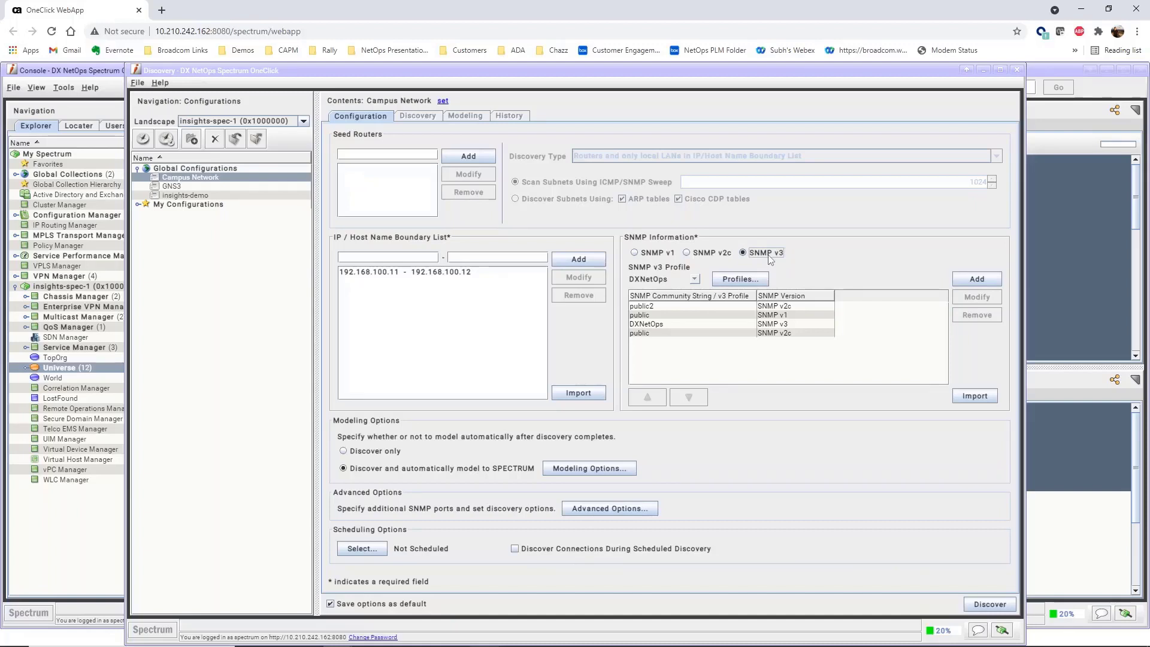
pyautogui.click(752, 281)
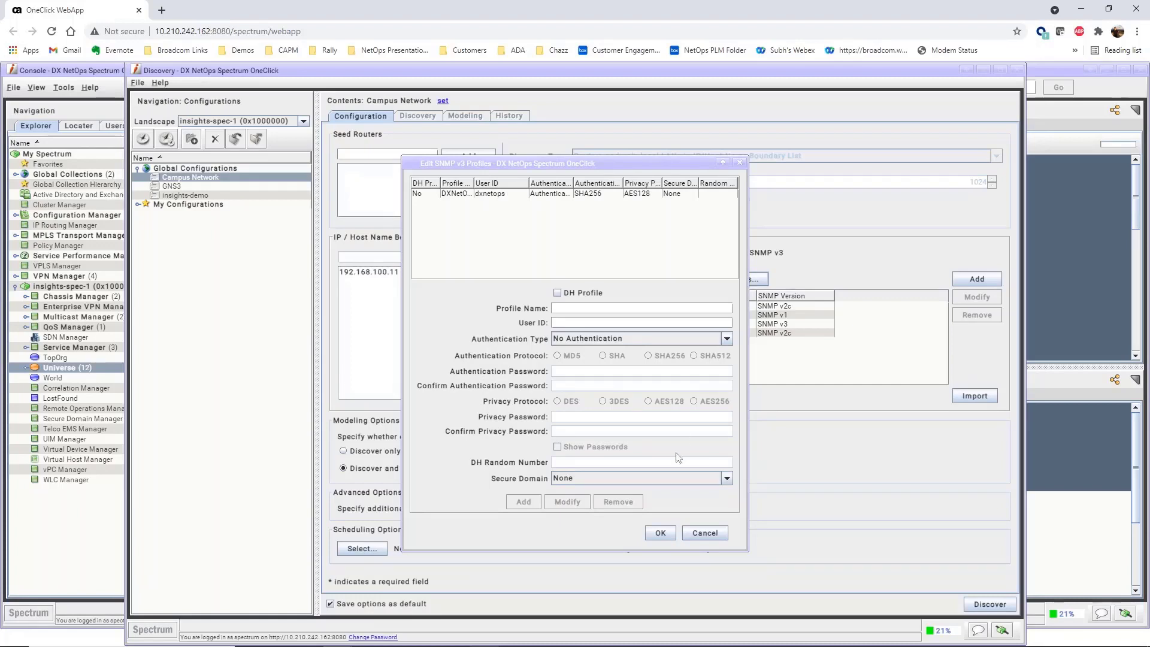
pyautogui.click(704, 533)
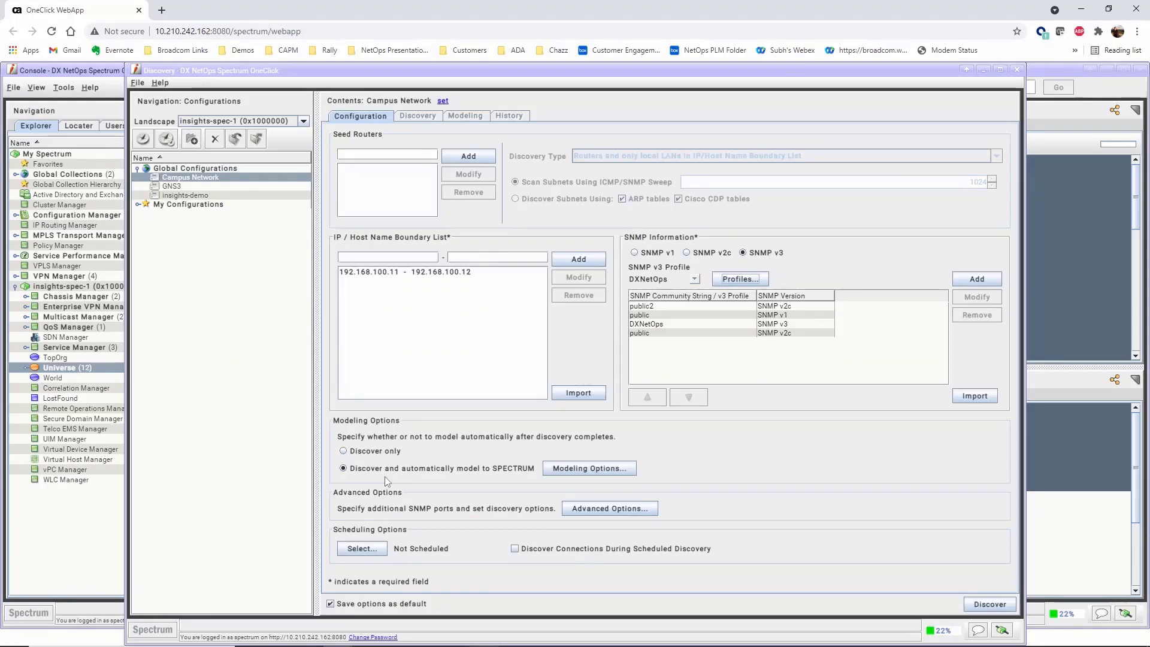
# Set the auto-modeling destination container to the 'Campus Network' LAN
pyautogui.click(563, 471)
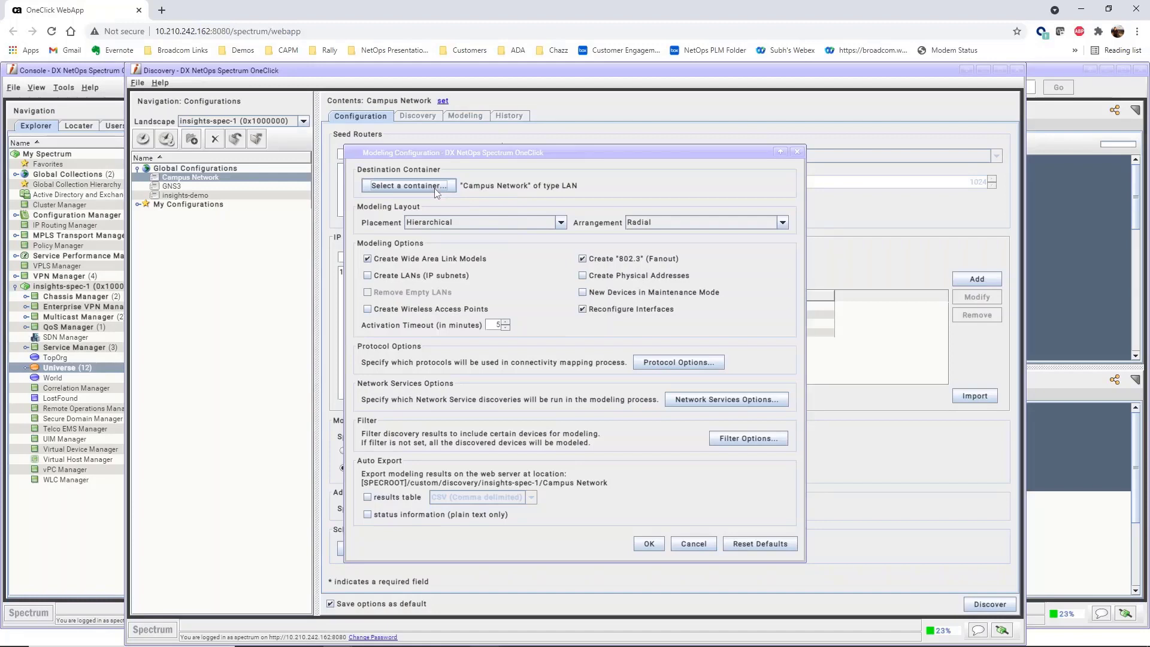
pyautogui.click(414, 186)
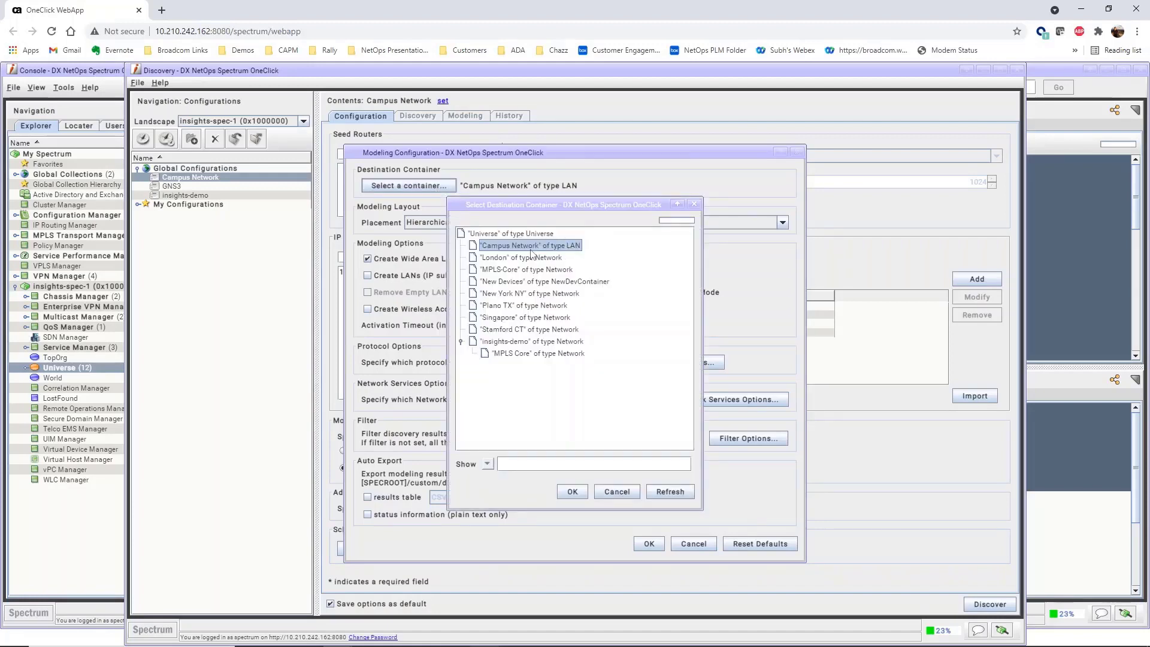
pyautogui.click(579, 492)
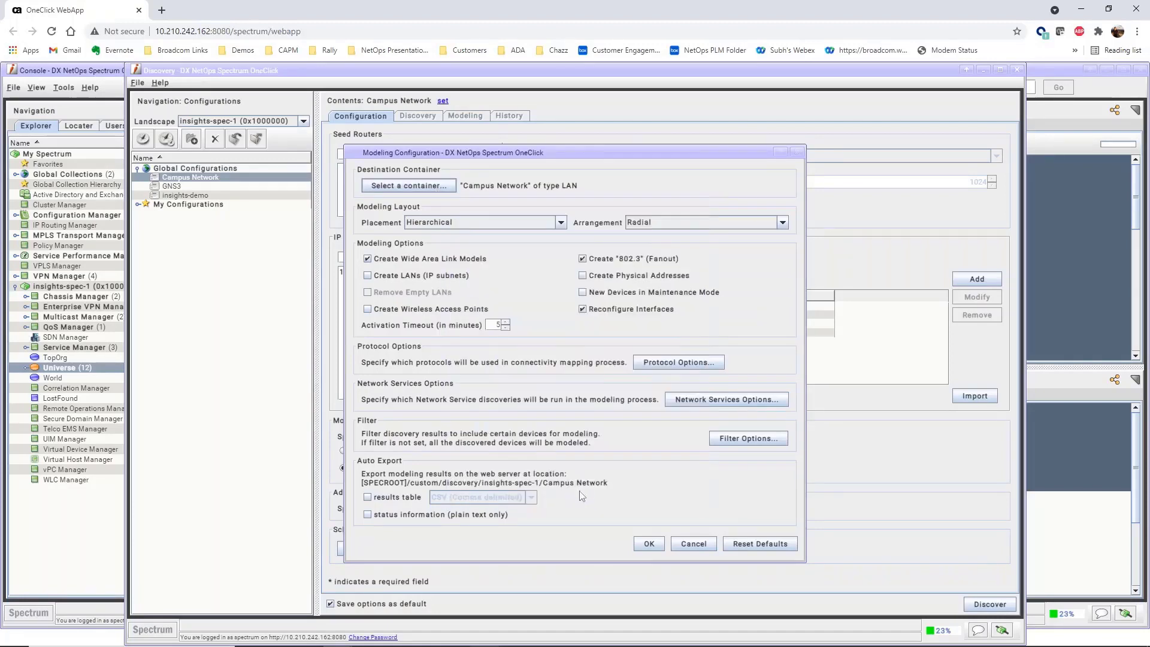
pyautogui.click(648, 545)
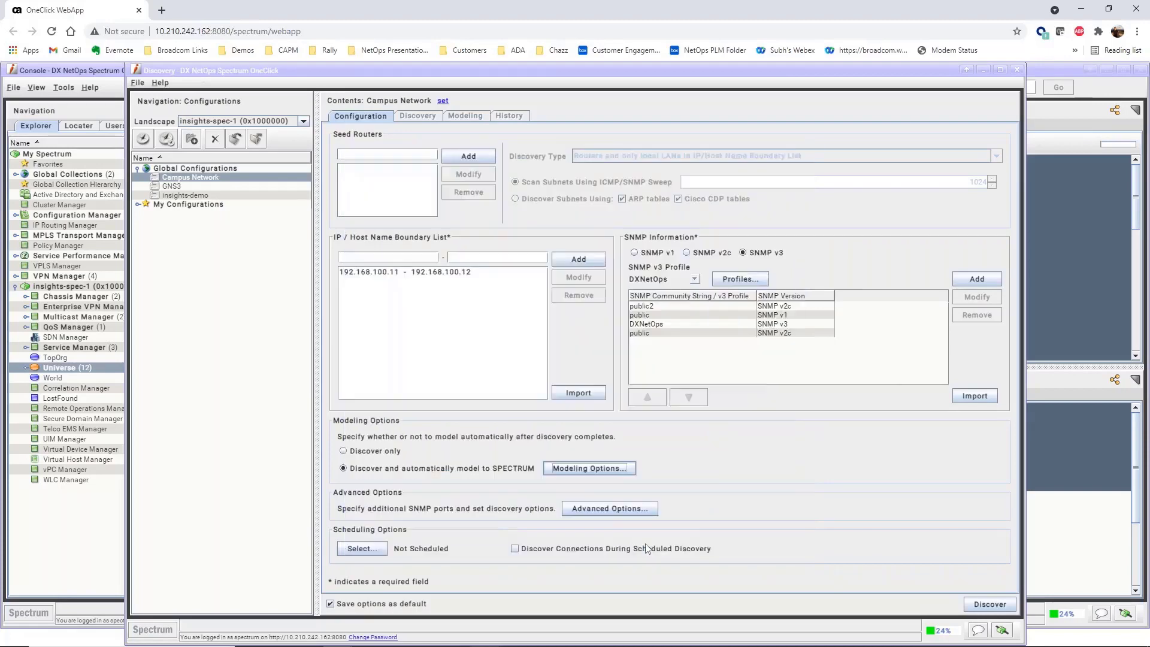
# Enable 'Use ICMP first, then SNMP' in the advanced discovery options
pyautogui.click(629, 513)
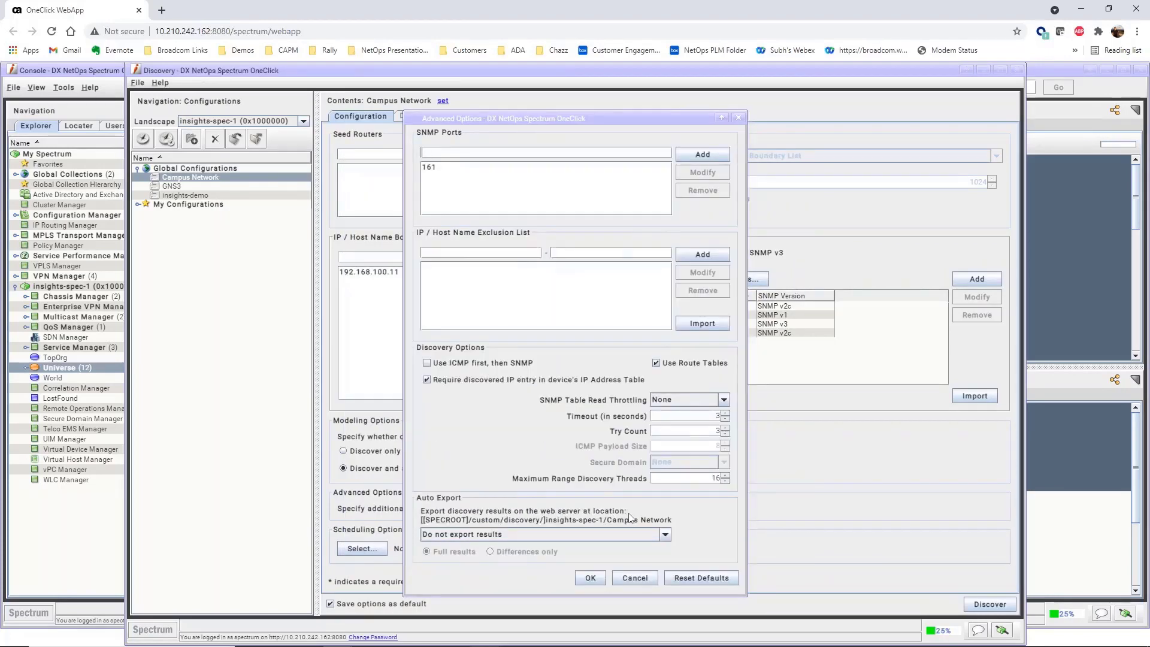
pyautogui.click(427, 363)
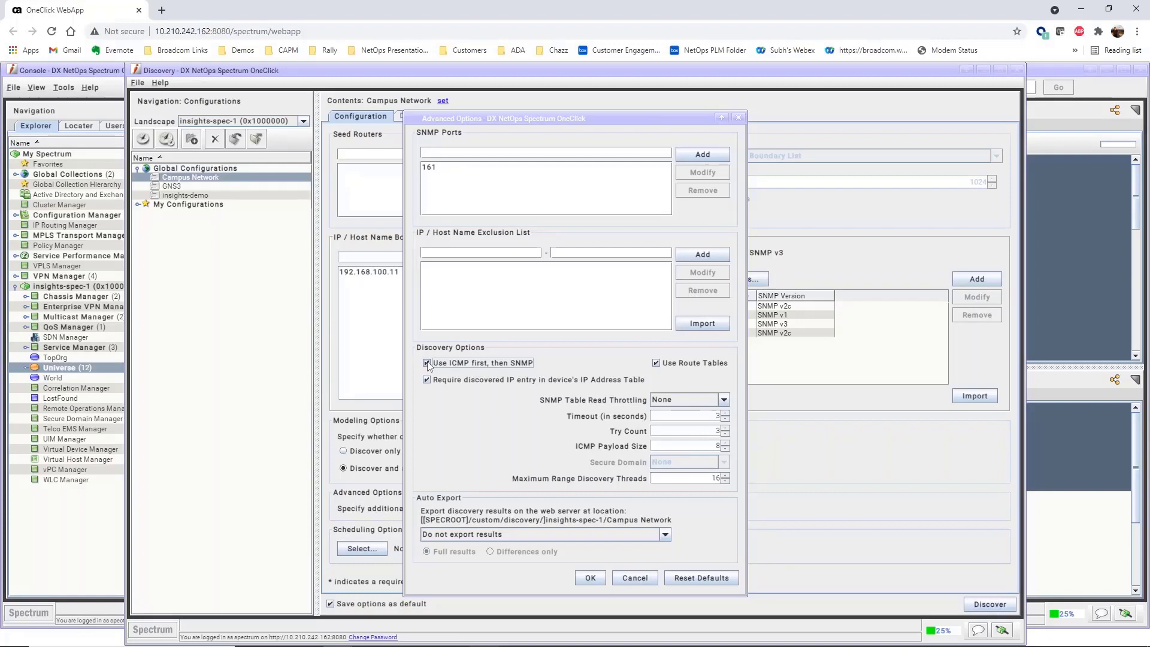
pyautogui.click(584, 582)
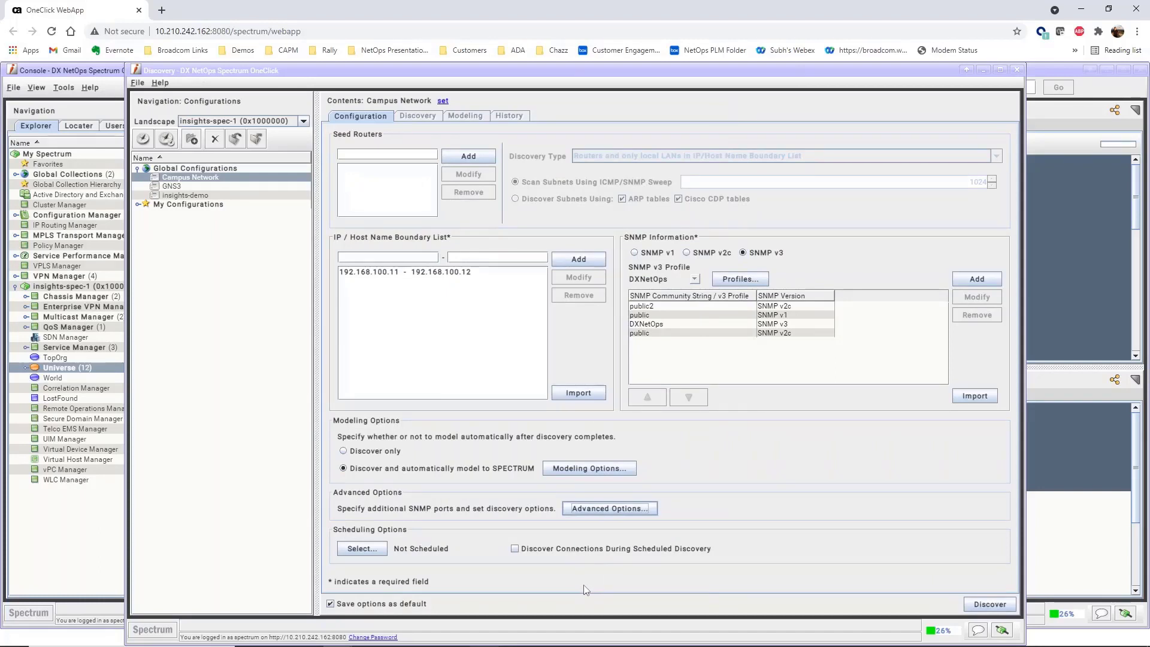
# Create and assign a weekly Sunday 10:00 PM schedule described 'Sunday Night Discovery'
pyautogui.click(367, 550)
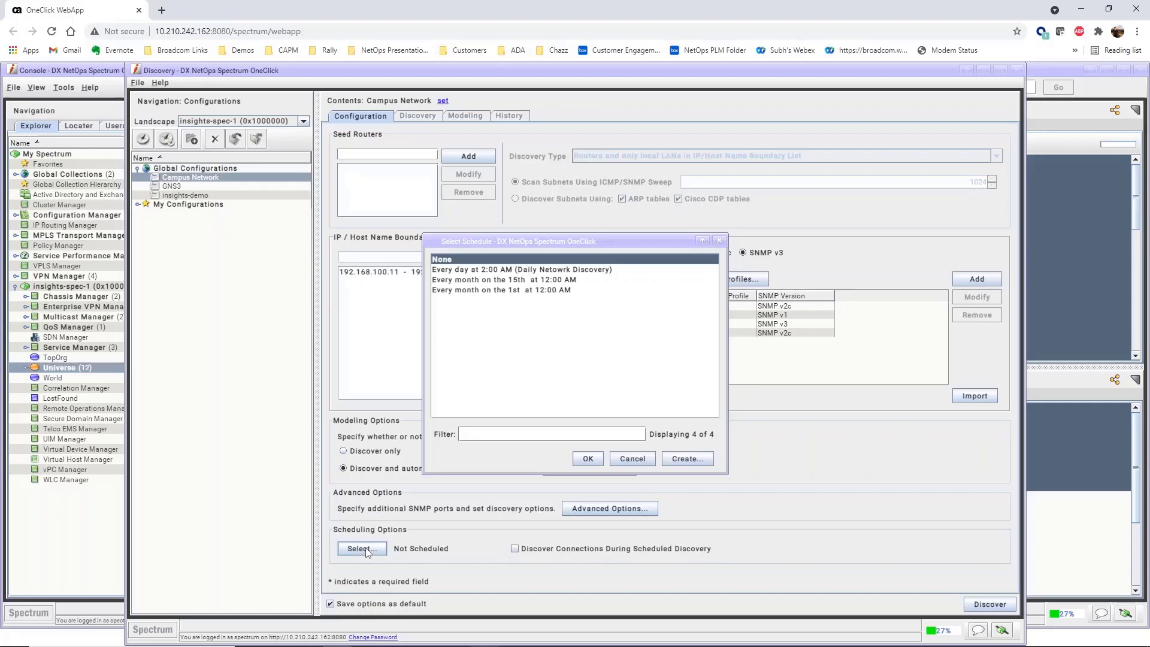
pyautogui.click(697, 460)
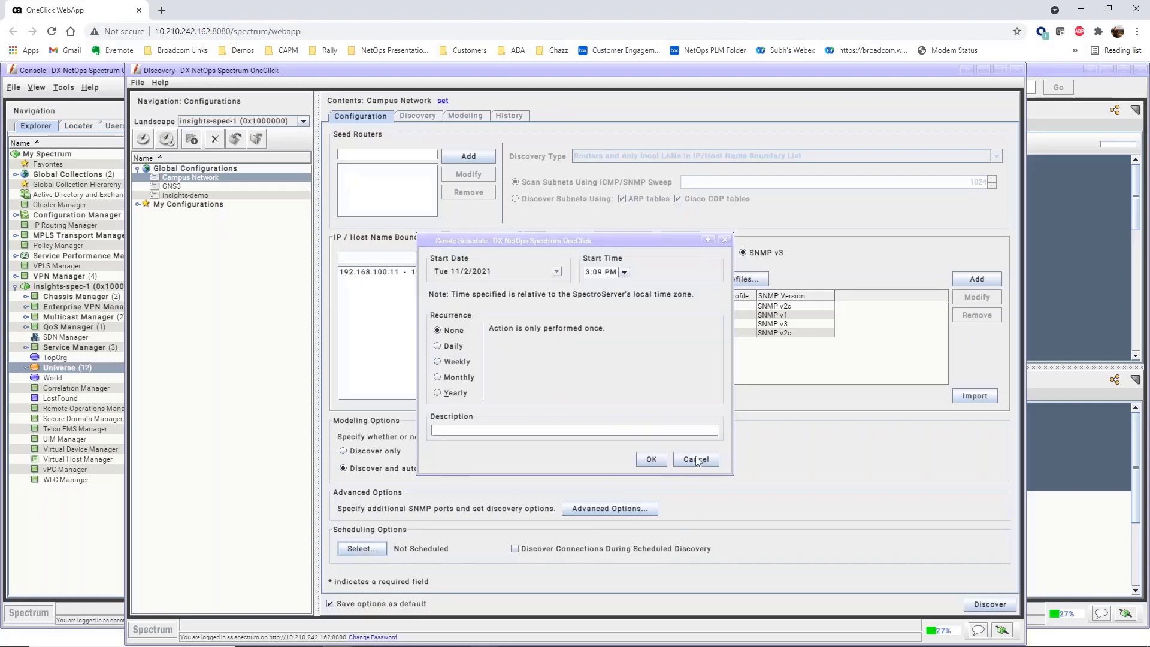
pyautogui.click(451, 364)
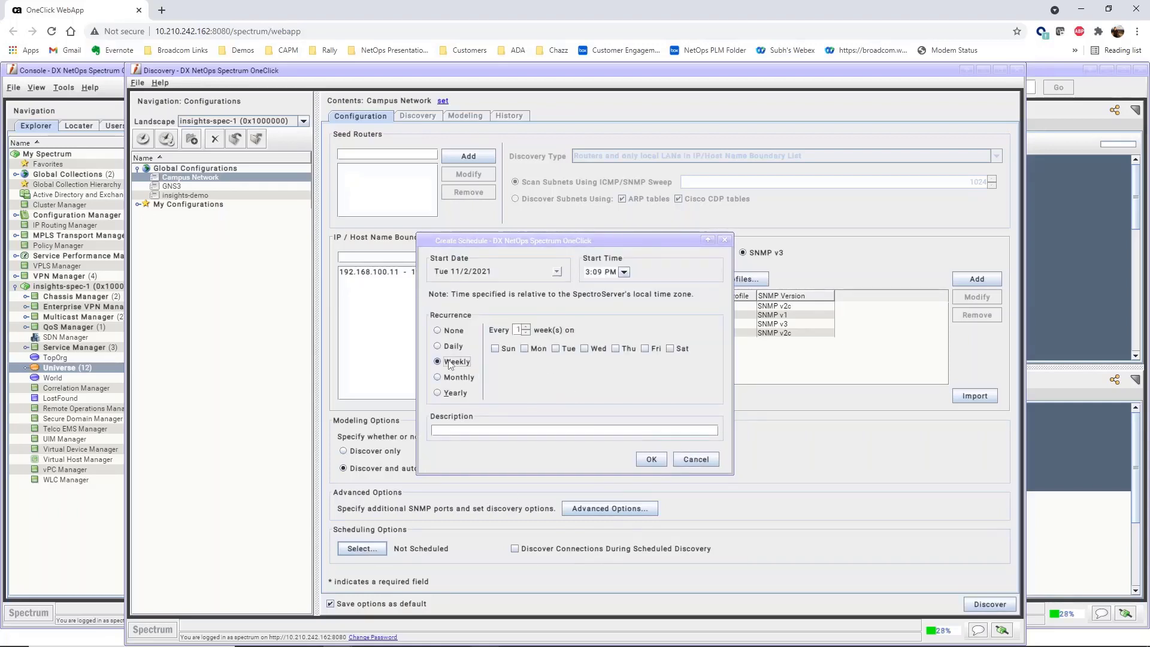
pyautogui.click(496, 350)
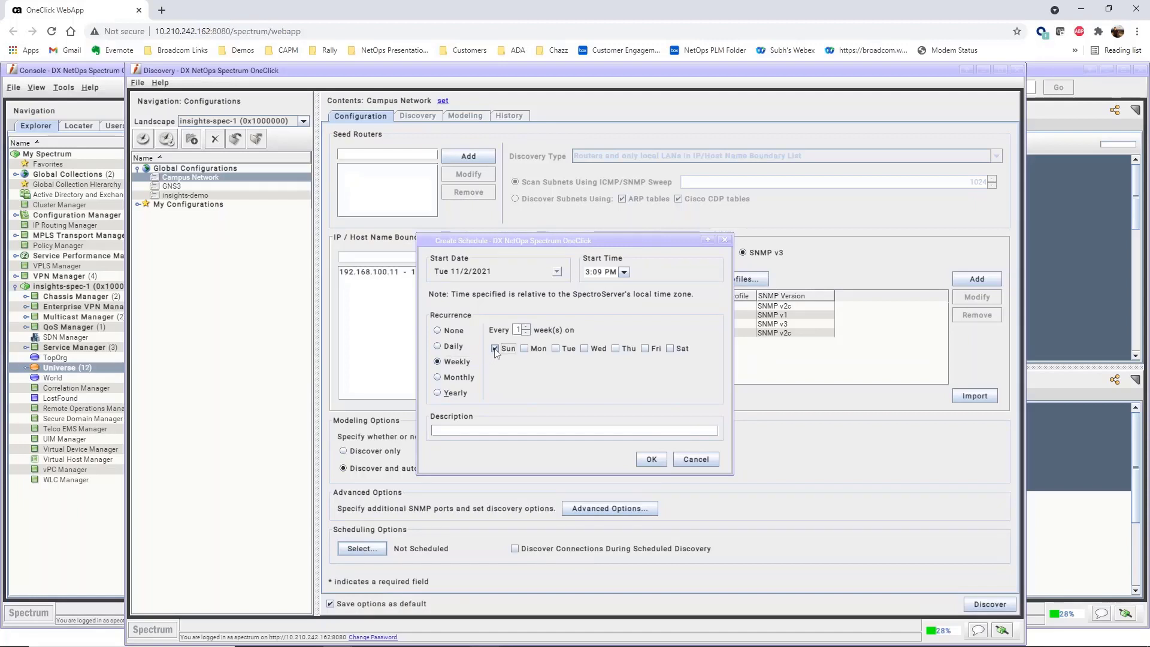
pyautogui.doubleClick(593, 272)
pyautogui.write('10:00')
pyautogui.click(548, 430)
pyautogui.write('Sunday Night Discovery')
pyautogui.click(642, 460)
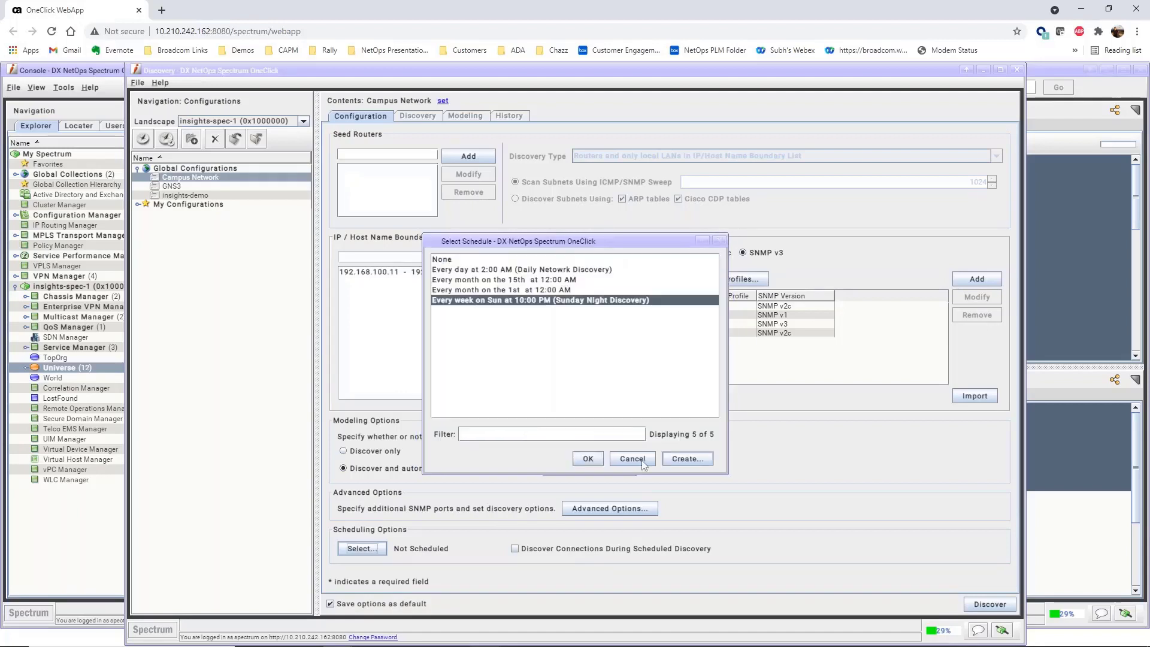
pyautogui.click(586, 460)
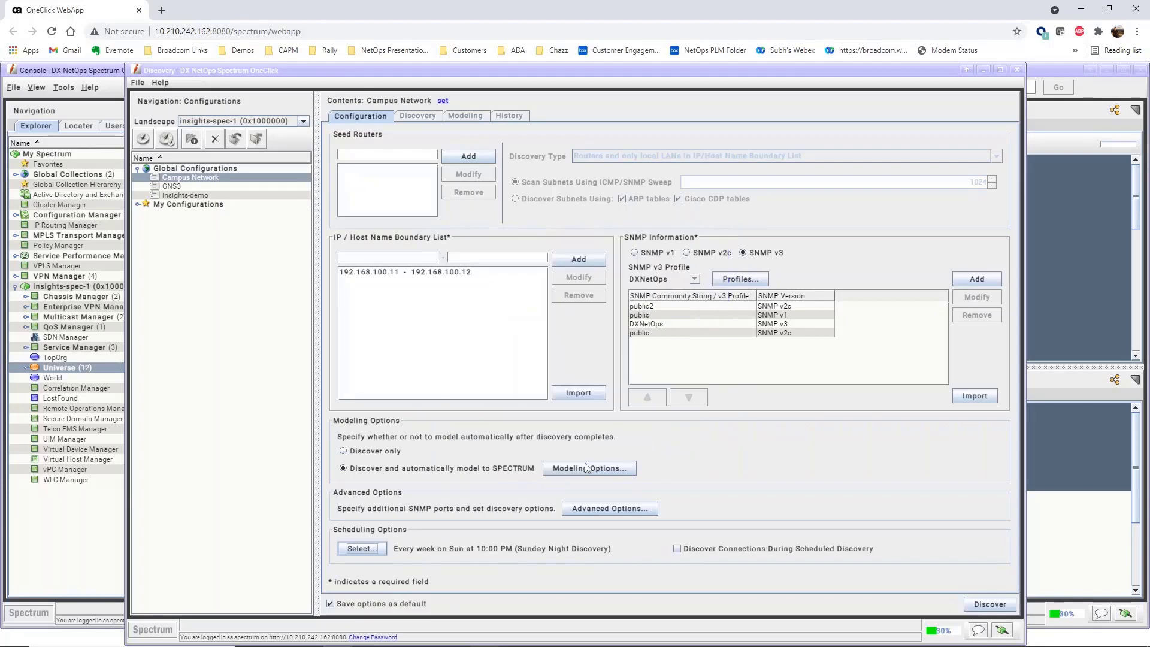
# Enable 'Discover Connections During Scheduled Discovery' for the Campus Network configuration
pyautogui.click(677, 549)
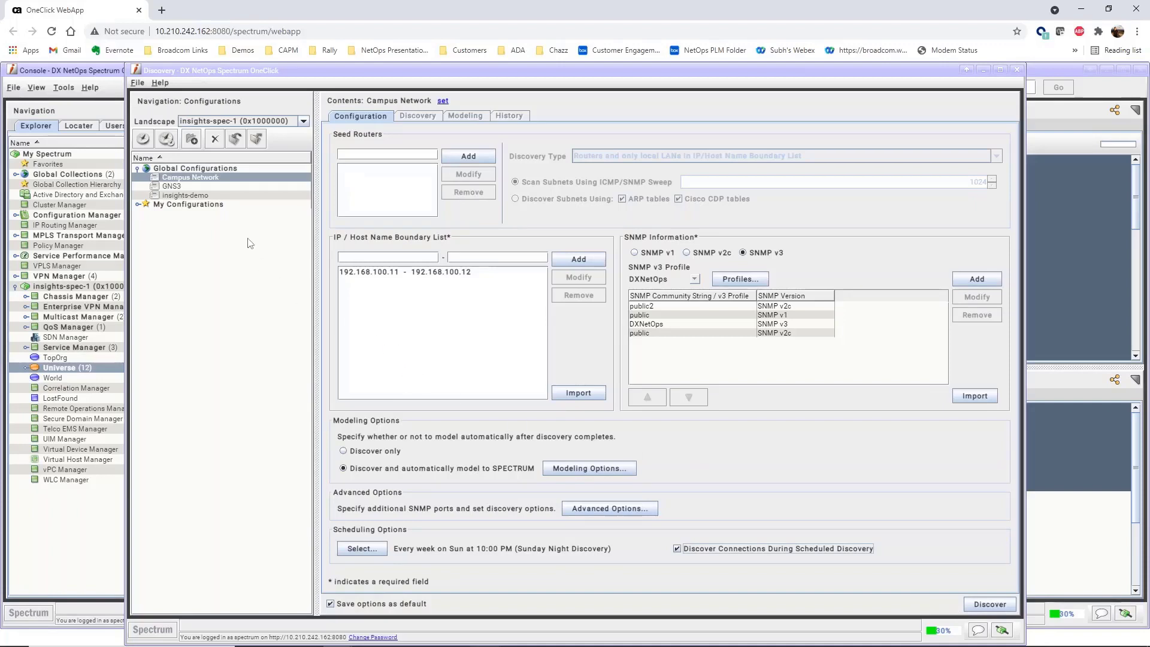
pyautogui.click(203, 186)
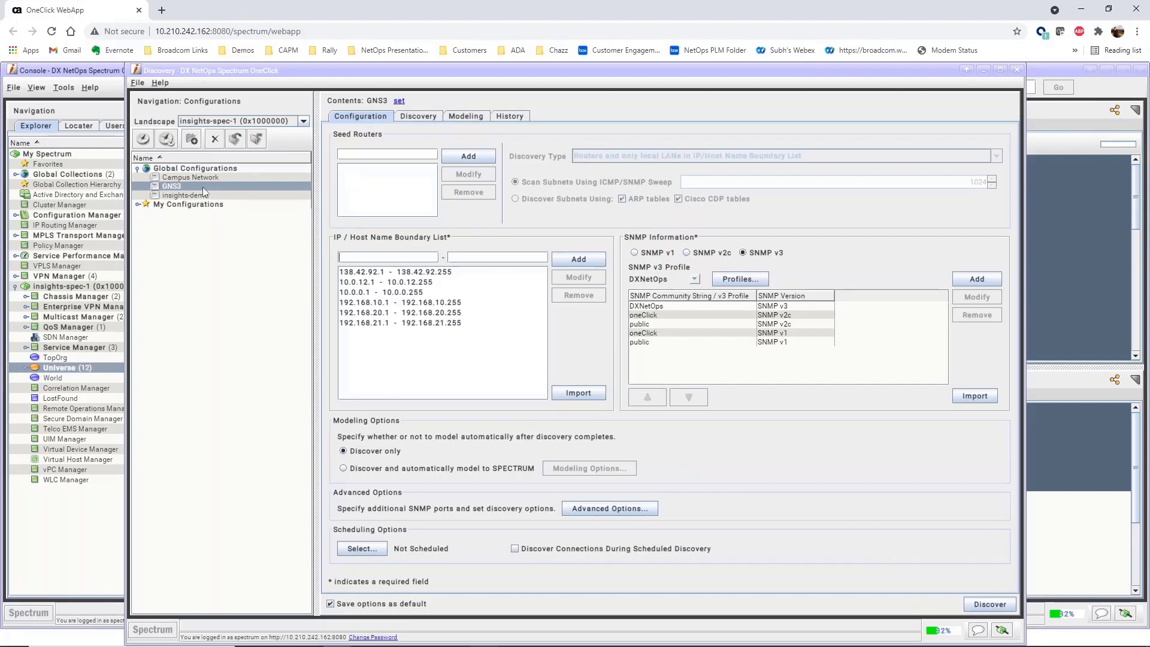
pyautogui.click(216, 178)
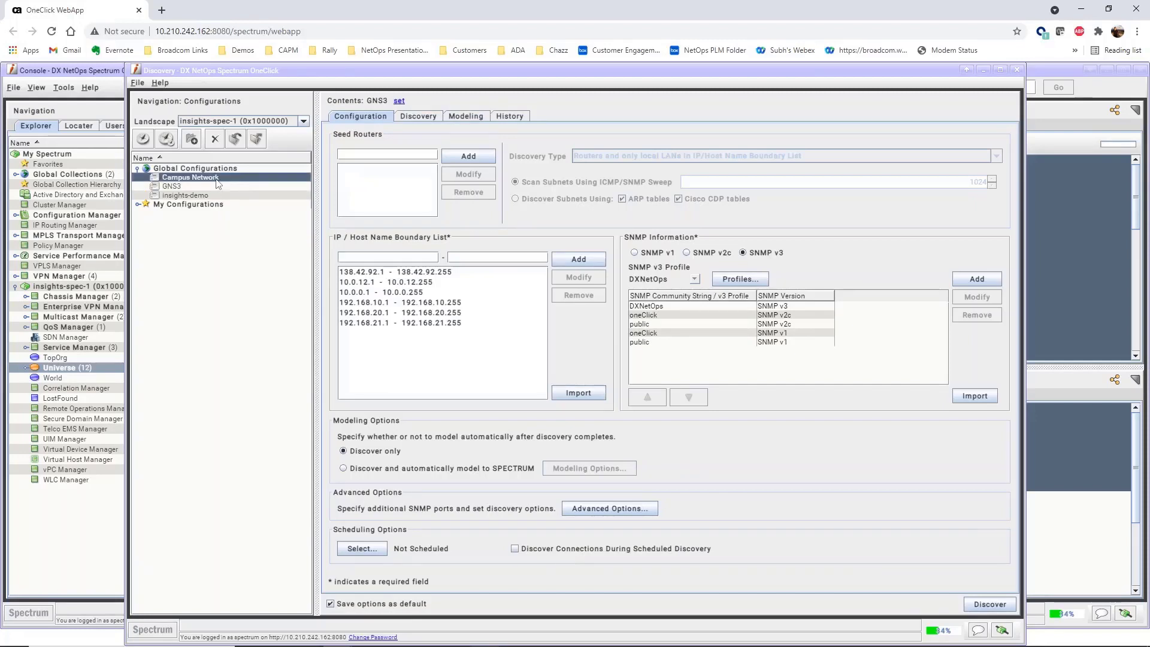